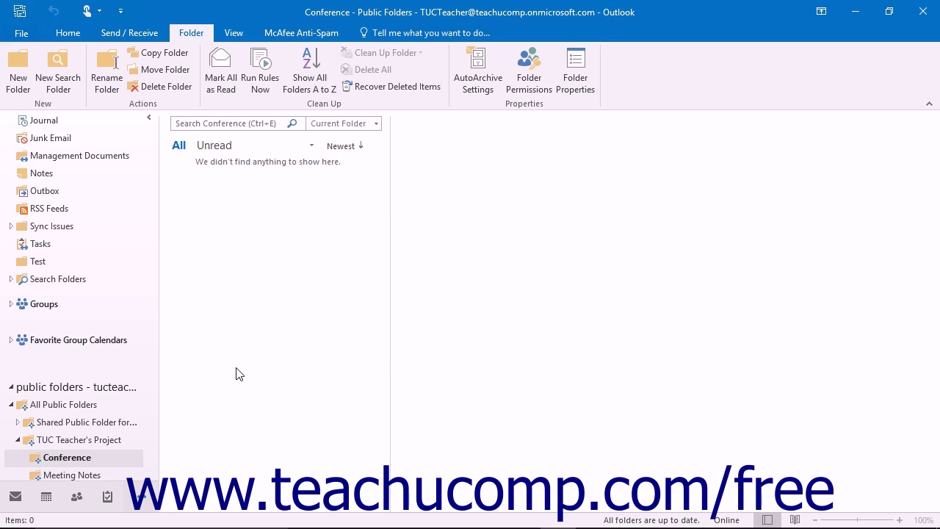
Open the Conference folder's Properties dialog from its context menu.
right_click(80, 464)
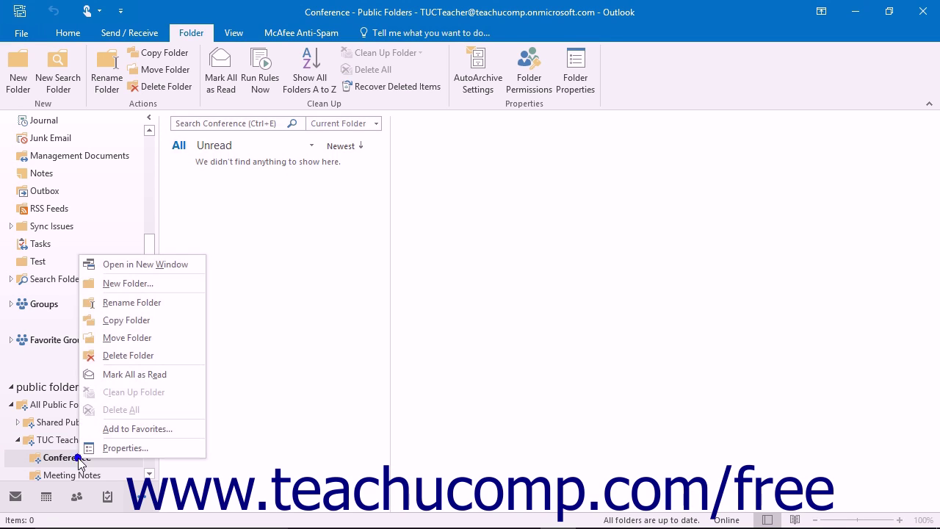
click(120, 448)
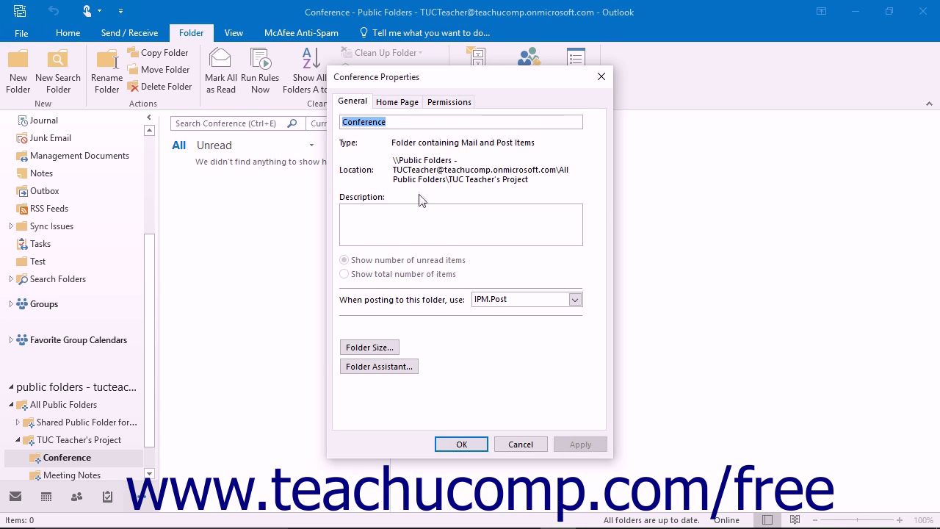
Review the Permissions entries: Default Author, Anonymous None, a Publishing Editor user and an Owner.
click(435, 108)
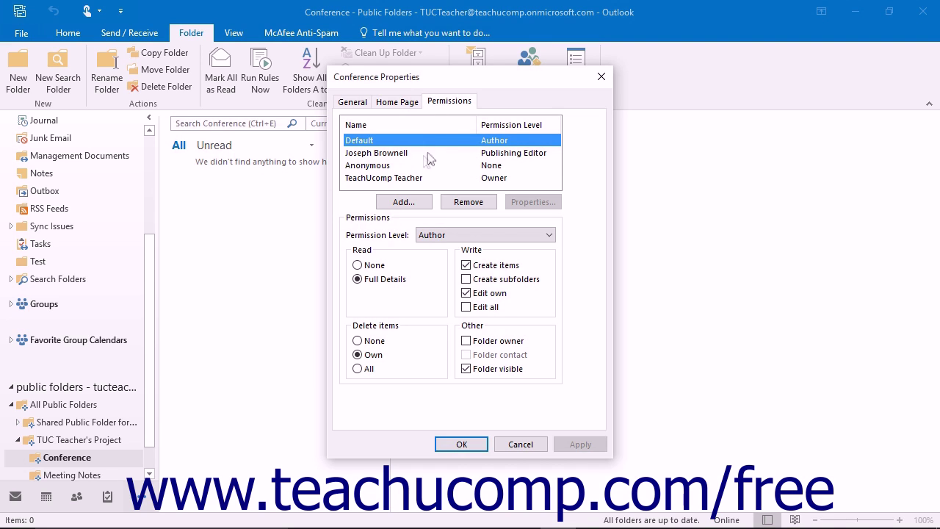
click(404, 179)
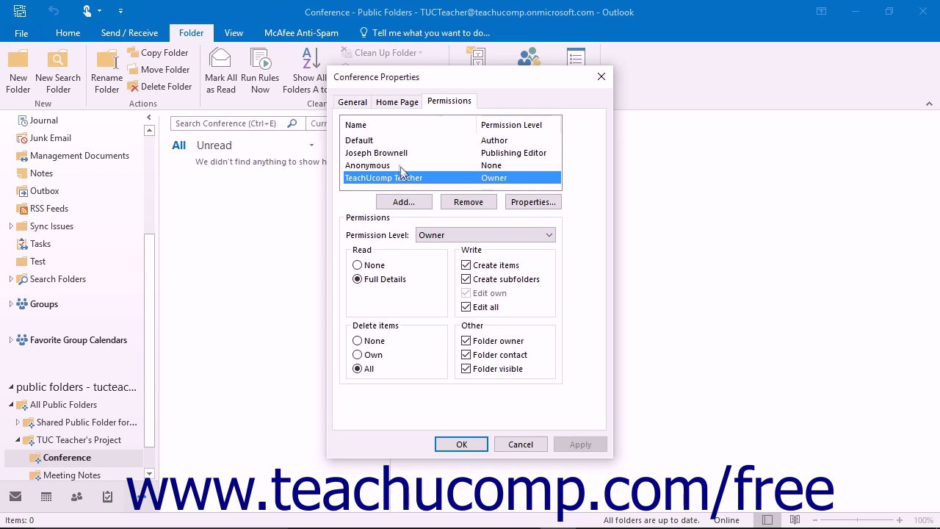
click(380, 142)
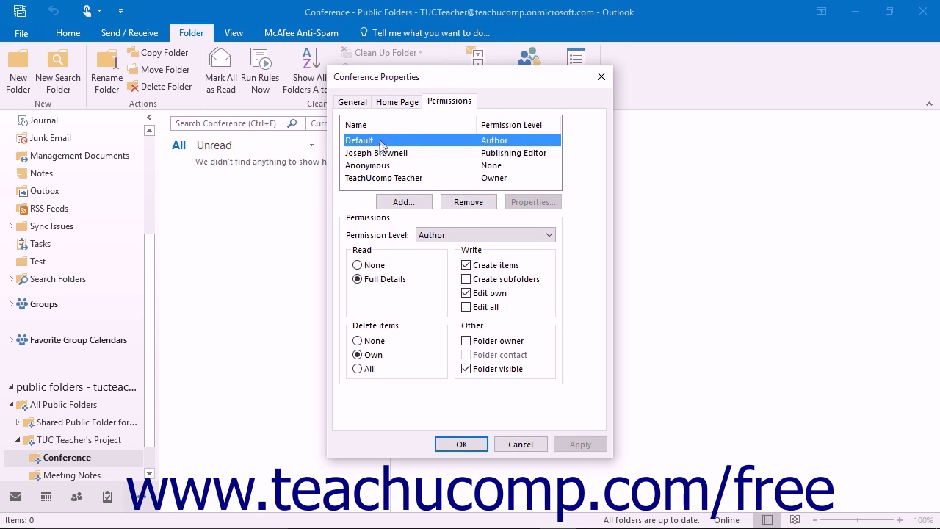
click(381, 167)
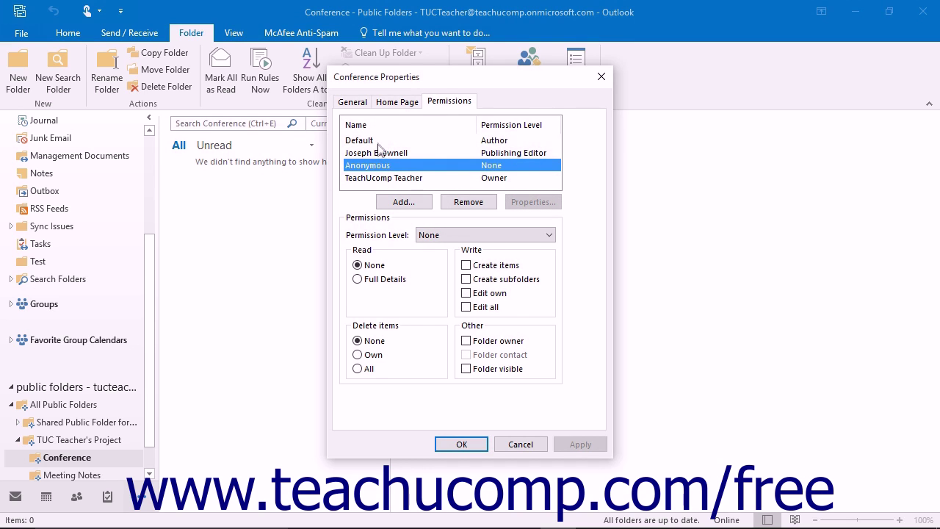
click(377, 141)
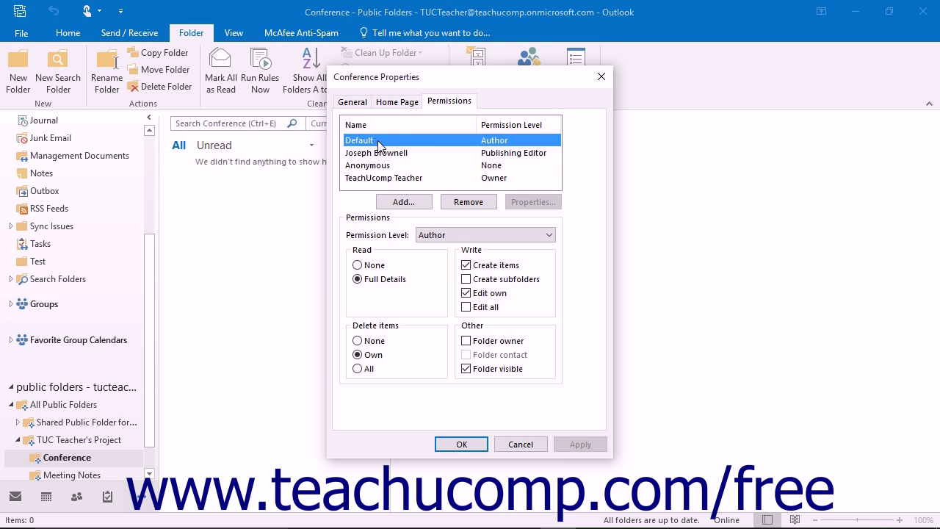
click(377, 140)
click(387, 218)
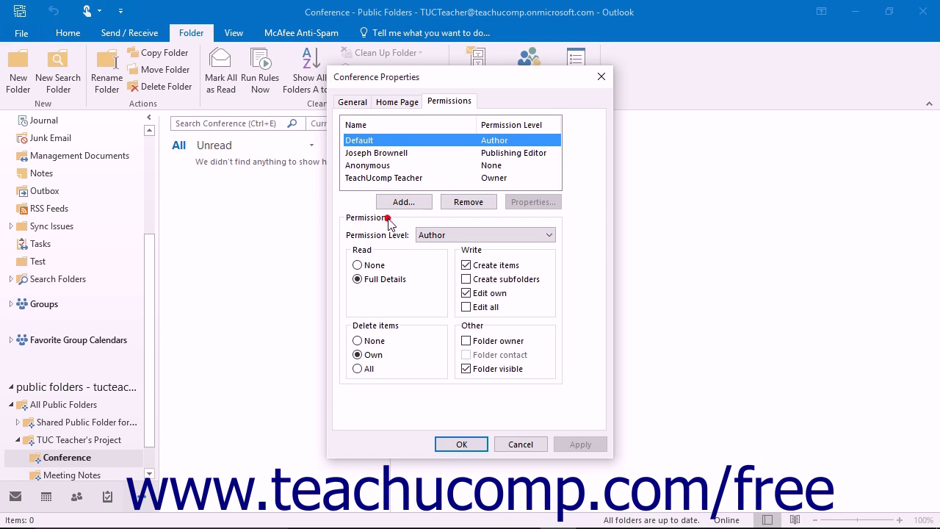
click(507, 235)
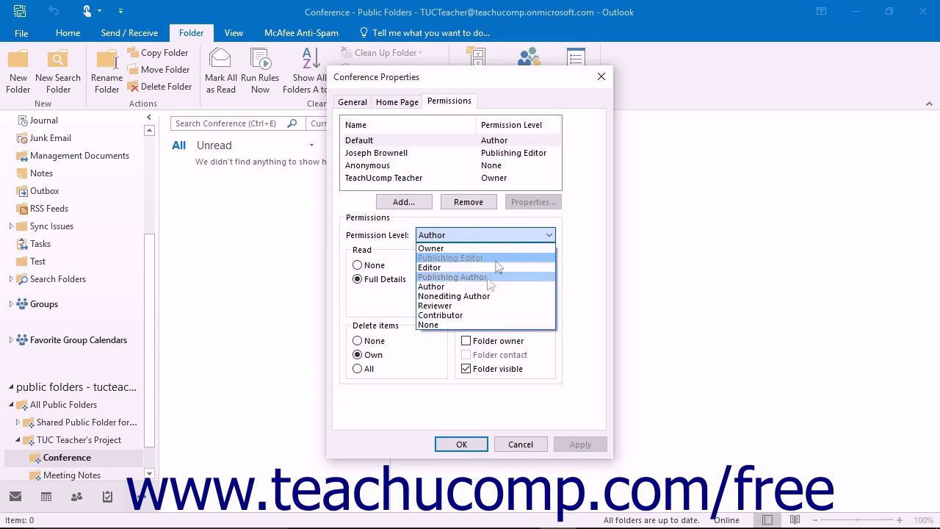
Change the Default permission level from Author to None and confirm the warning.
click(471, 325)
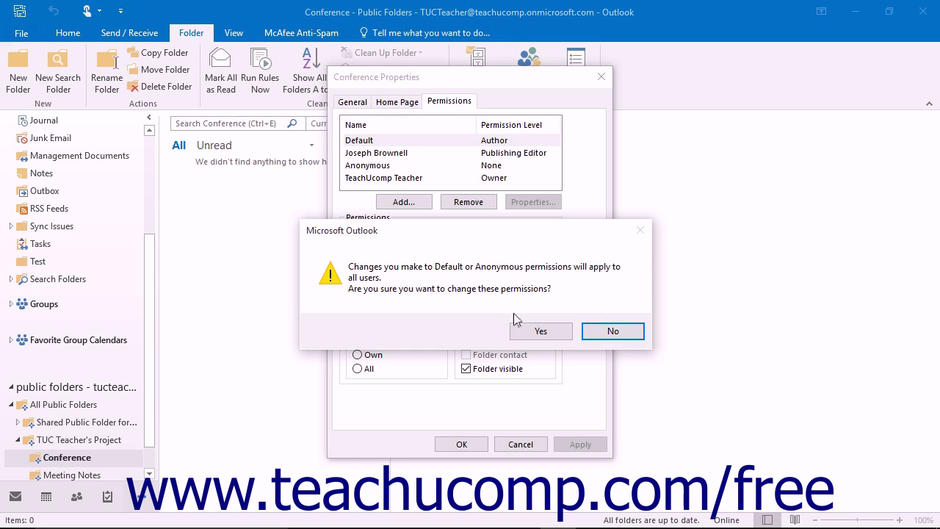
click(539, 335)
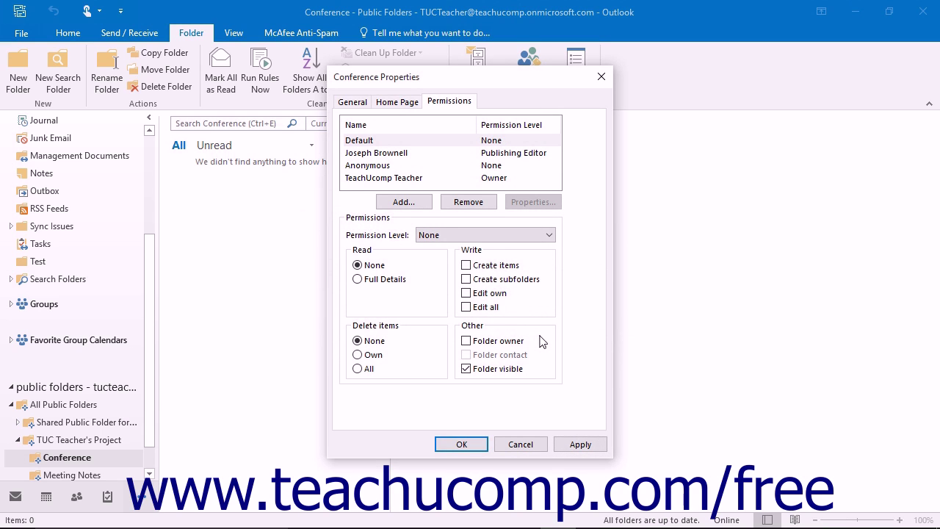
click(424, 147)
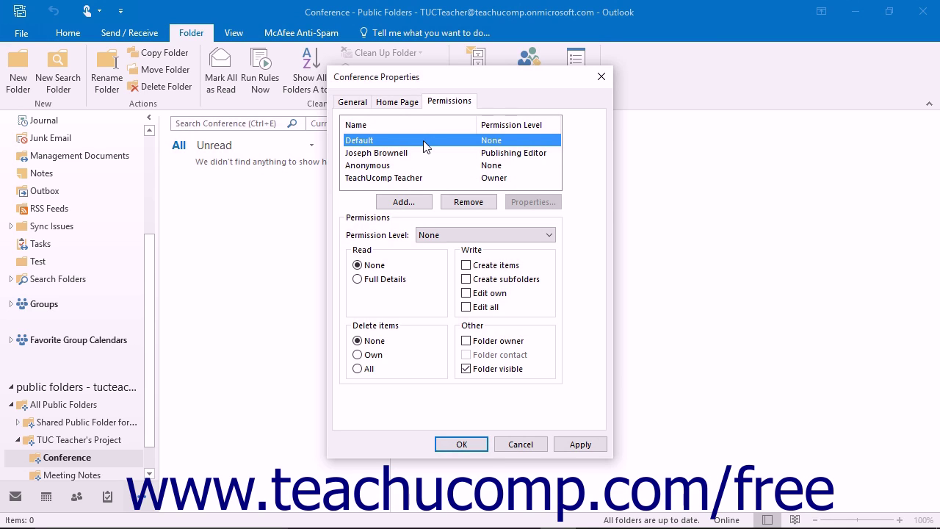
click(409, 153)
Remove the Publishing Editor user from the Conference folder's permissions list.
click(459, 203)
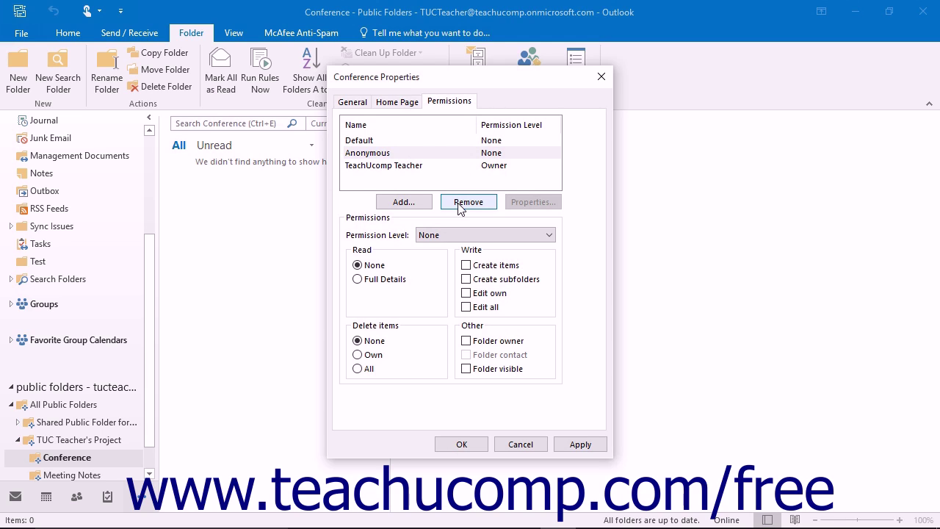
click(402, 140)
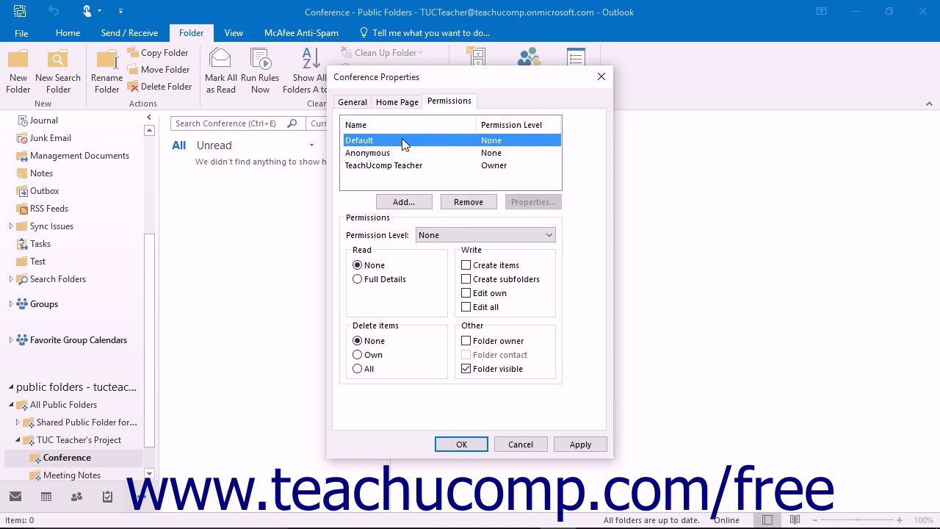
click(404, 202)
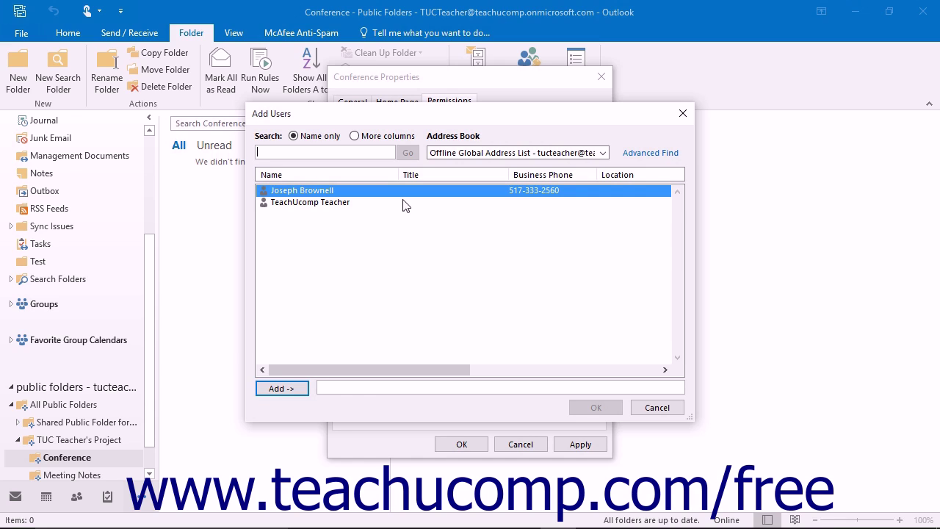
Re-add the removed user from the Offline Global Address List, arriving with permission None.
click(375, 191)
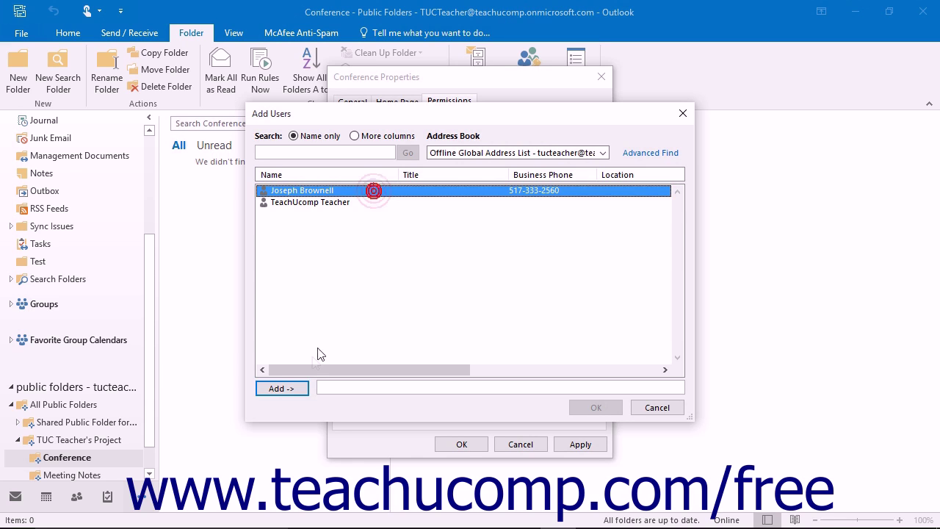
click(282, 389)
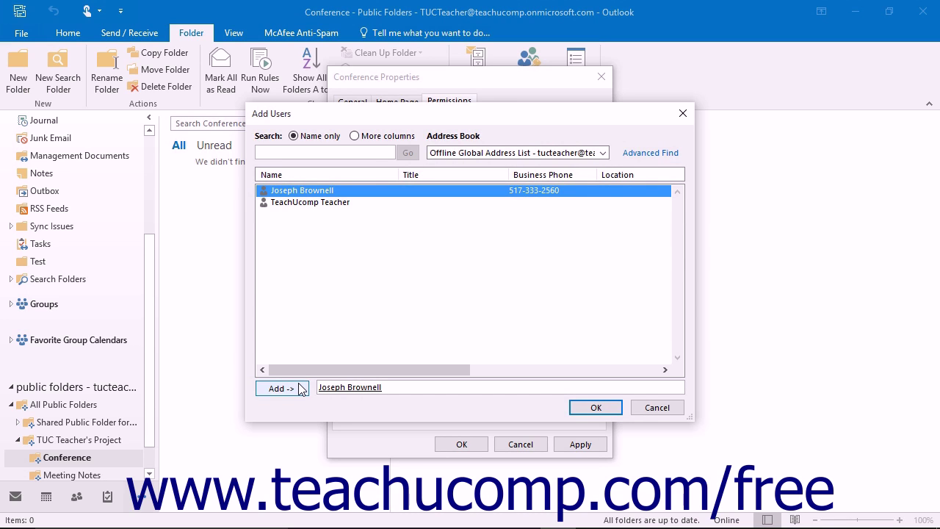
click(611, 404)
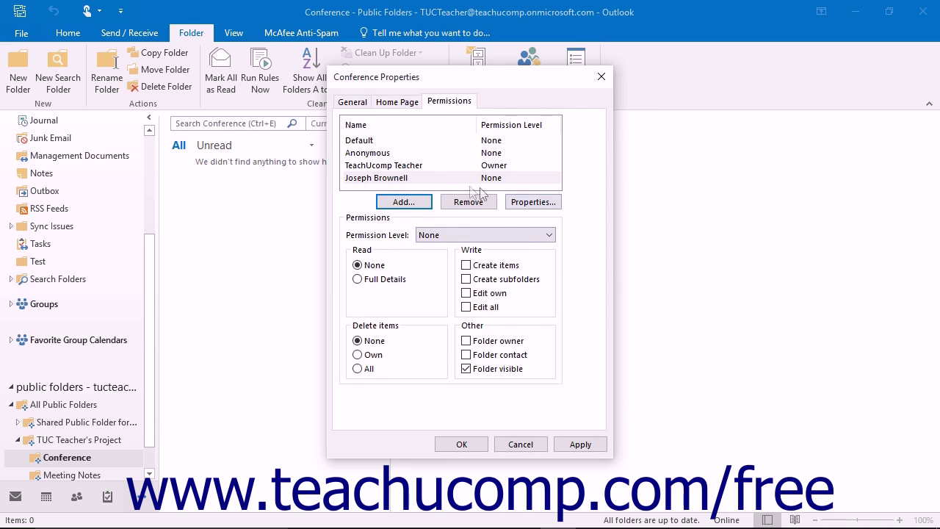
click(429, 179)
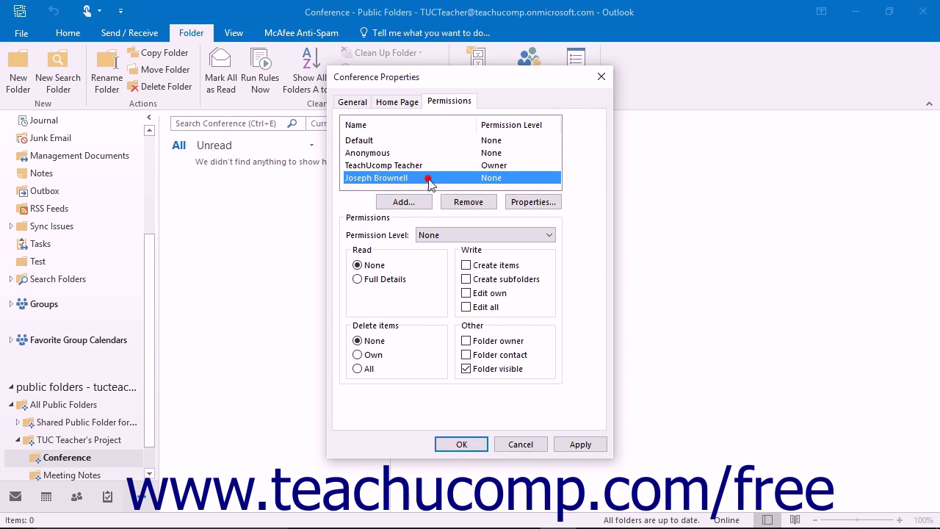
Give the re-added user Owner permission on the Conference folder.
click(481, 235)
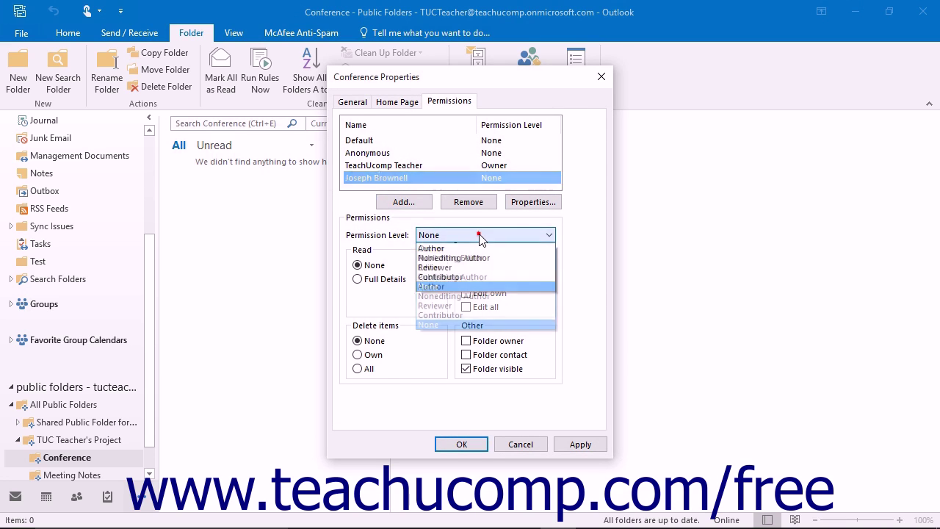
click(462, 250)
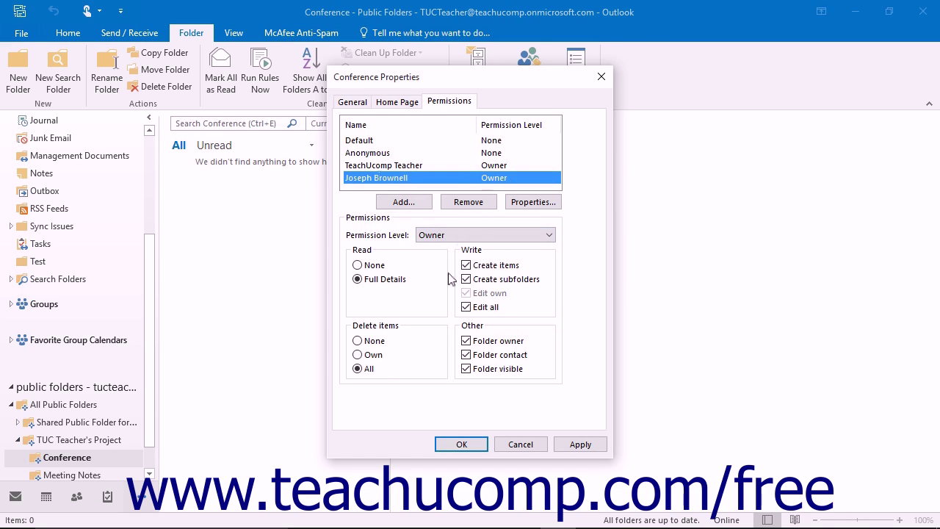
click(379, 144)
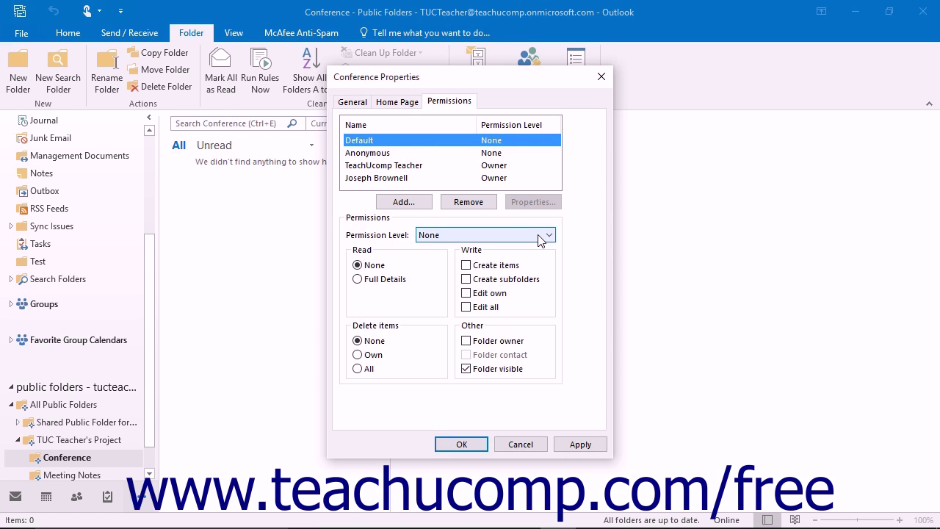
click(403, 140)
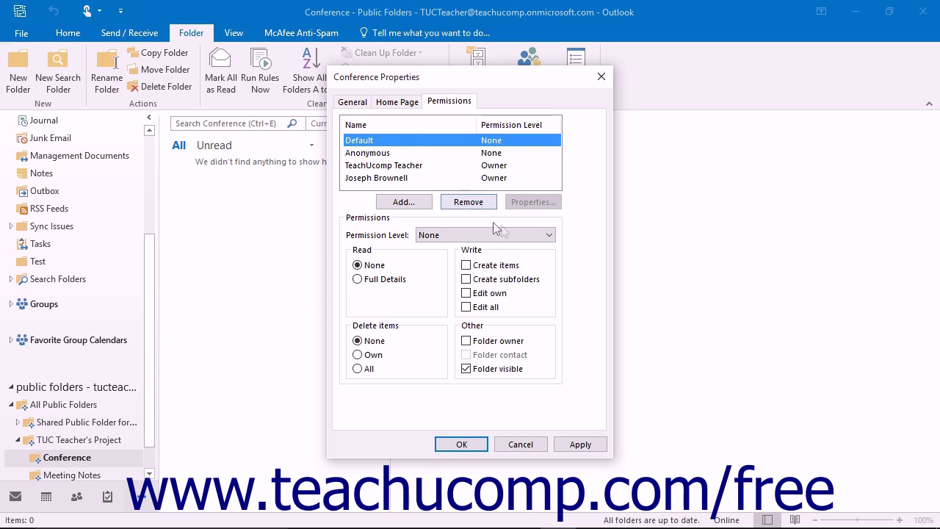
Check the Default entry's permission levels, leaving it set to None.
click(551, 237)
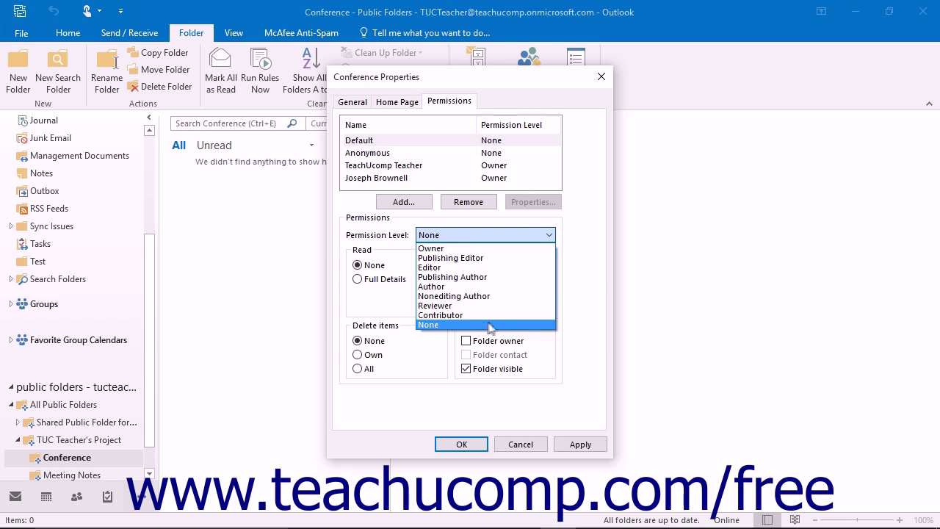
click(591, 282)
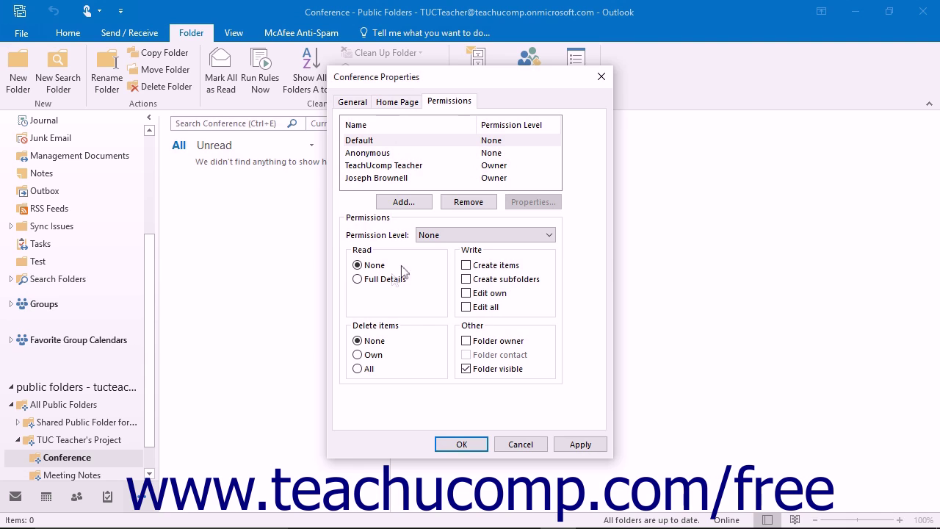
click(384, 280)
click(529, 330)
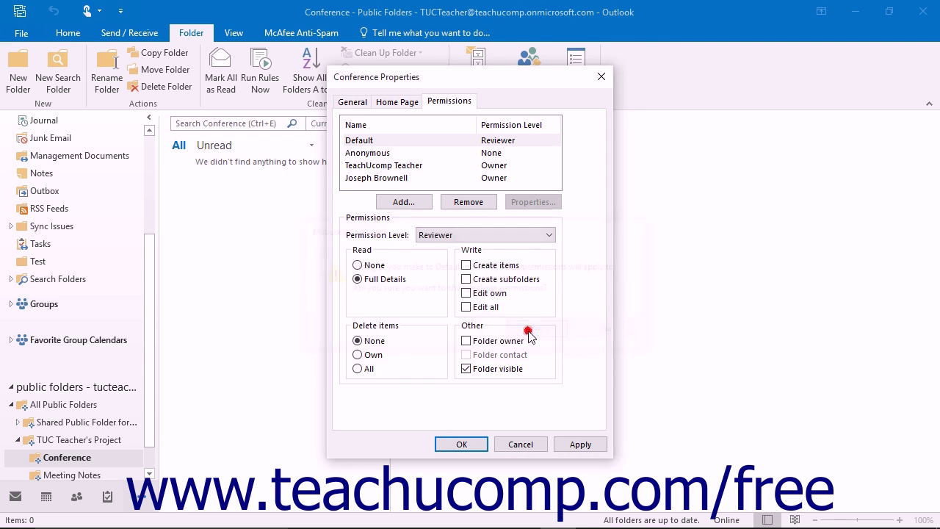
click(468, 309)
click(536, 330)
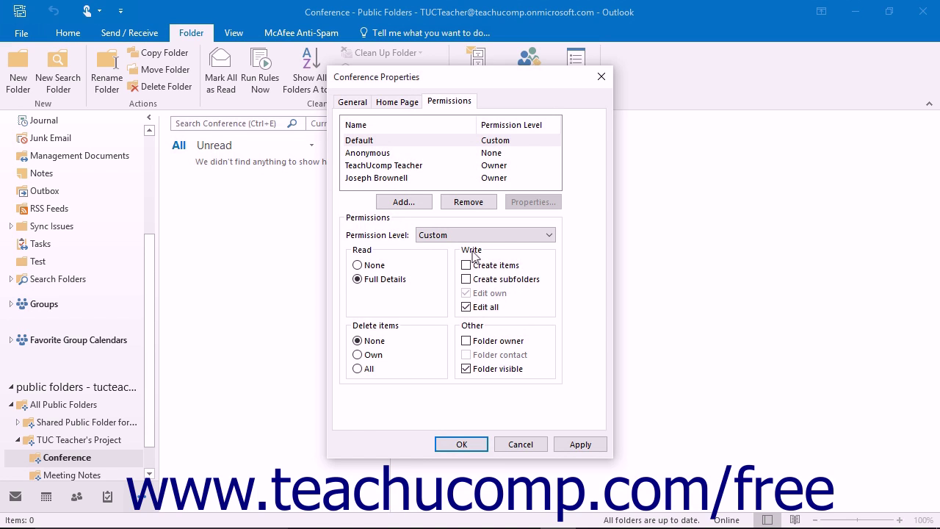
click(542, 236)
click(525, 328)
click(528, 331)
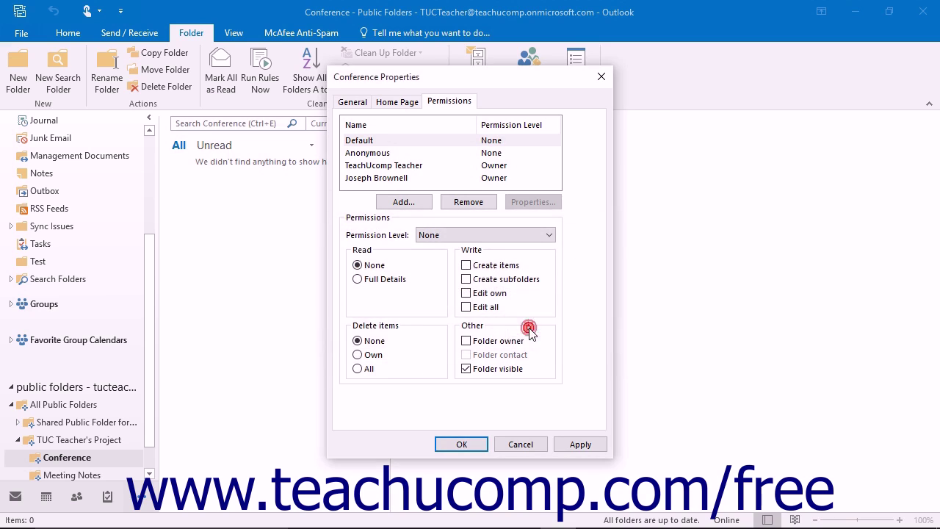